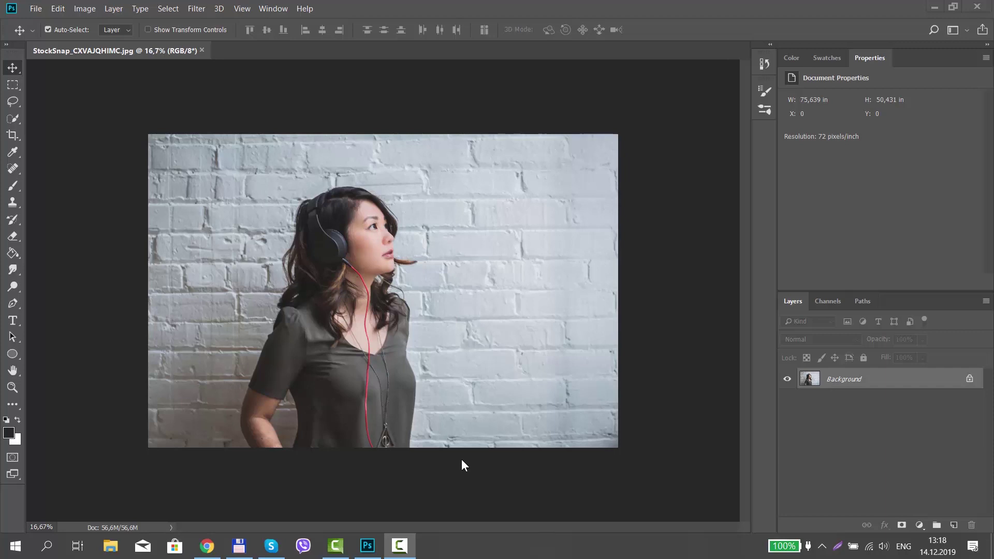
Quick-select the woman, subtract the arm gap, and copy her onto a new layer
{"action": "left_click", "coordinate": [15, 117]}
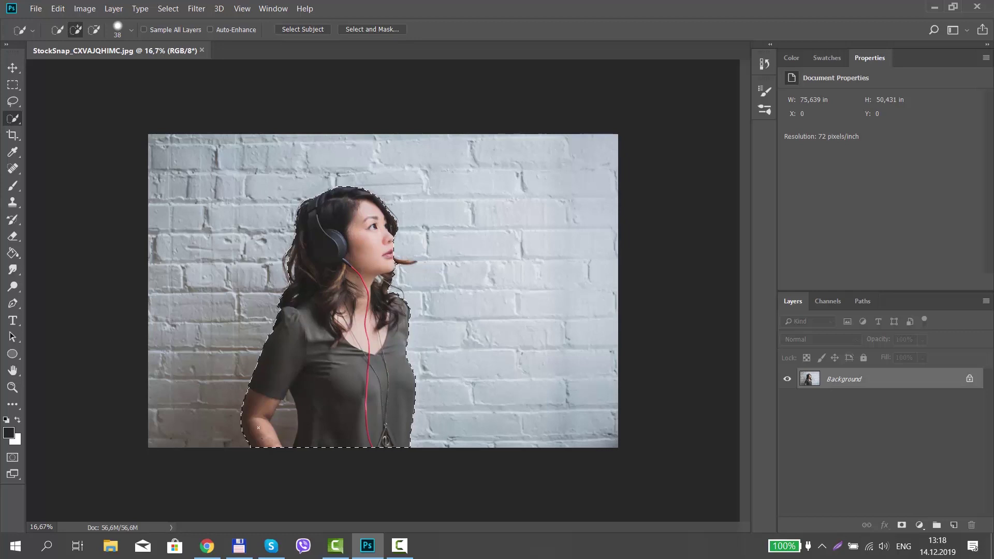
{"action": "left_click", "coordinate": [96, 32]}
{"action": "left_click_drag", "start_coordinate": [290, 397], "coordinate": [285, 426]}
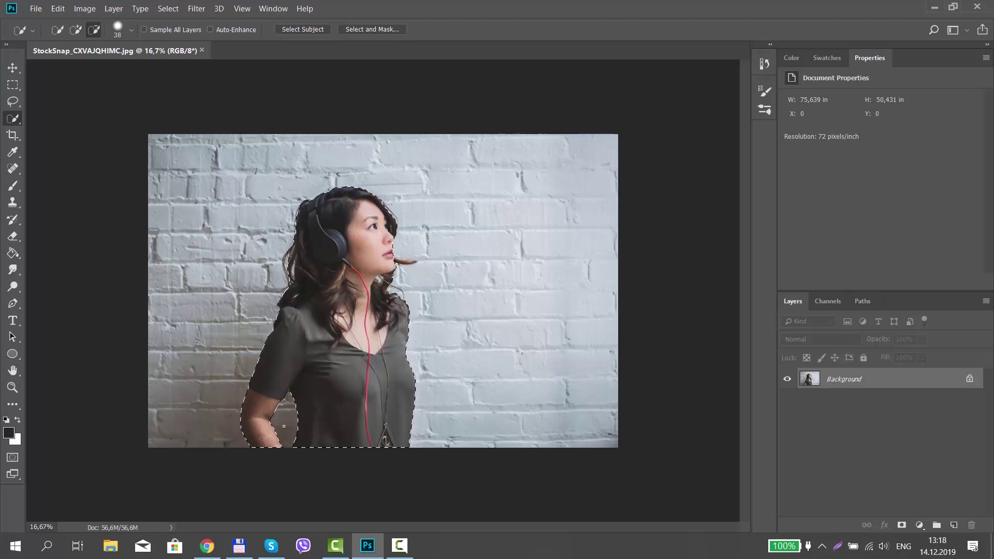
{"action": "scroll", "coordinate": [284, 426], "scroll_direction": "up", "scroll_amount": 1}
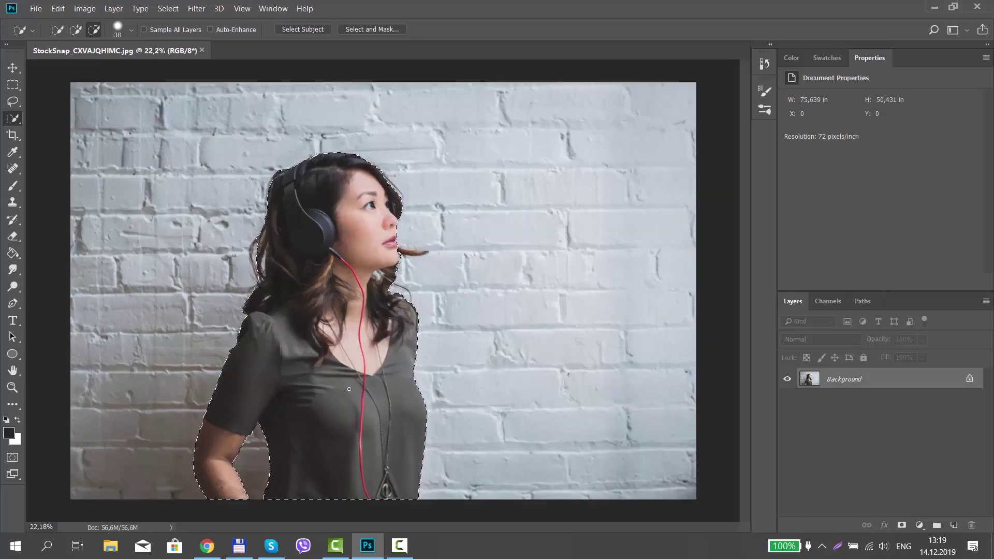
{"action": "right_click", "coordinate": [329, 388]}
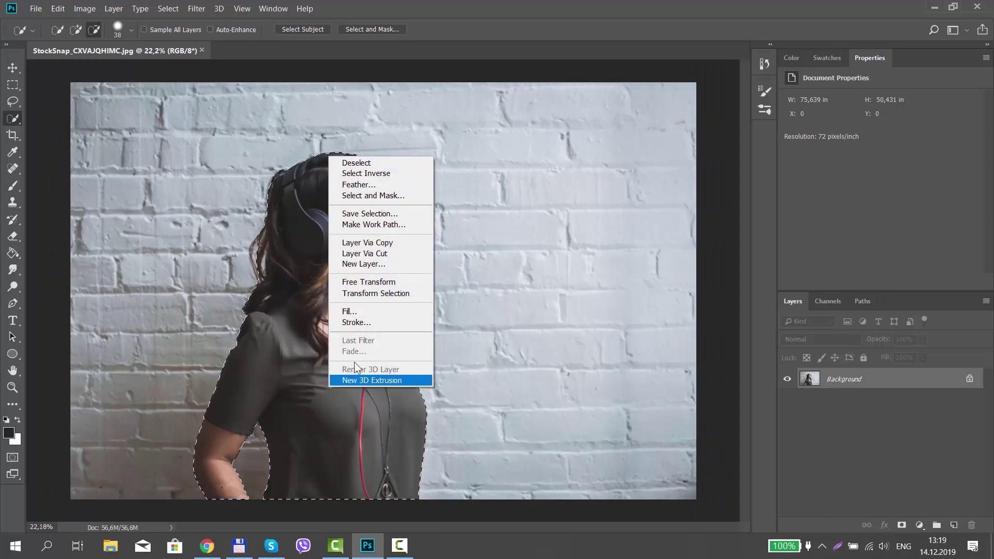
{"action": "left_click", "coordinate": [363, 244]}
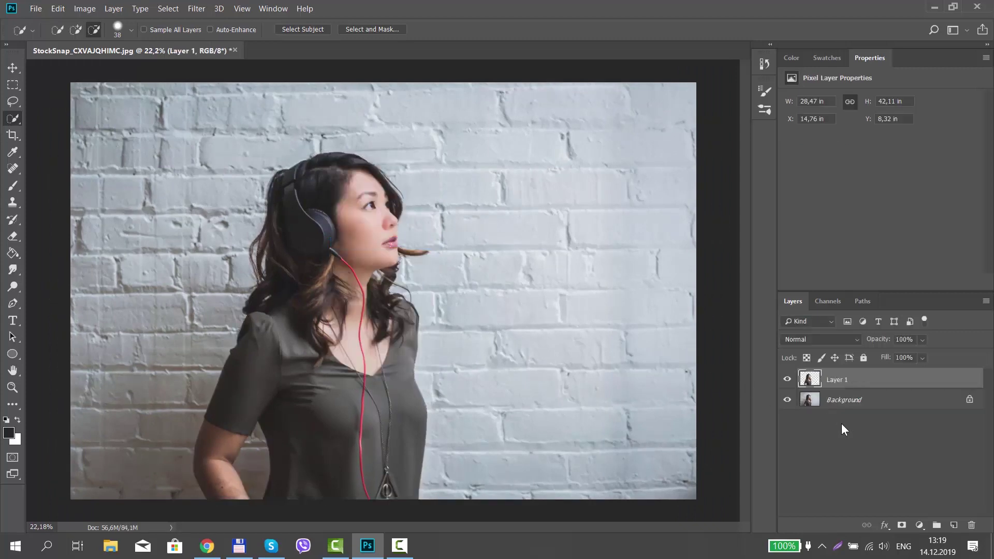
Unlock the Background layer so it becomes editable Layer 0
{"action": "left_click", "coordinate": [870, 400]}
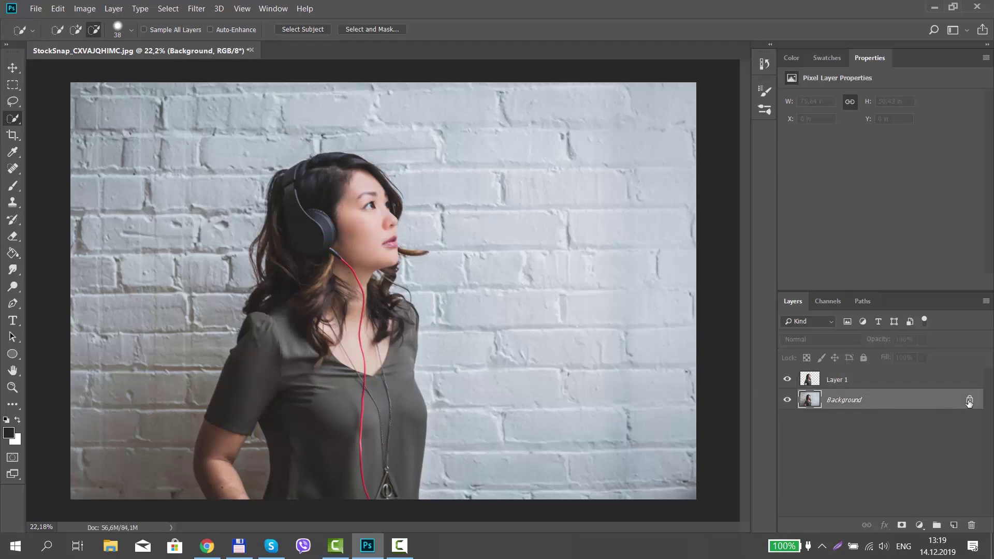
{"action": "mouse_move", "coordinate": [970, 399]}
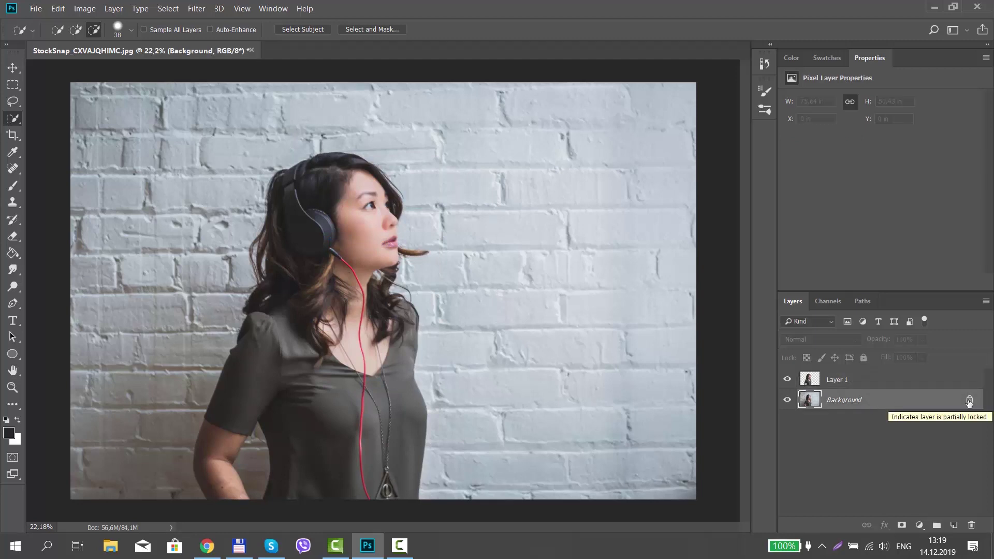
{"action": "left_click", "coordinate": [970, 401]}
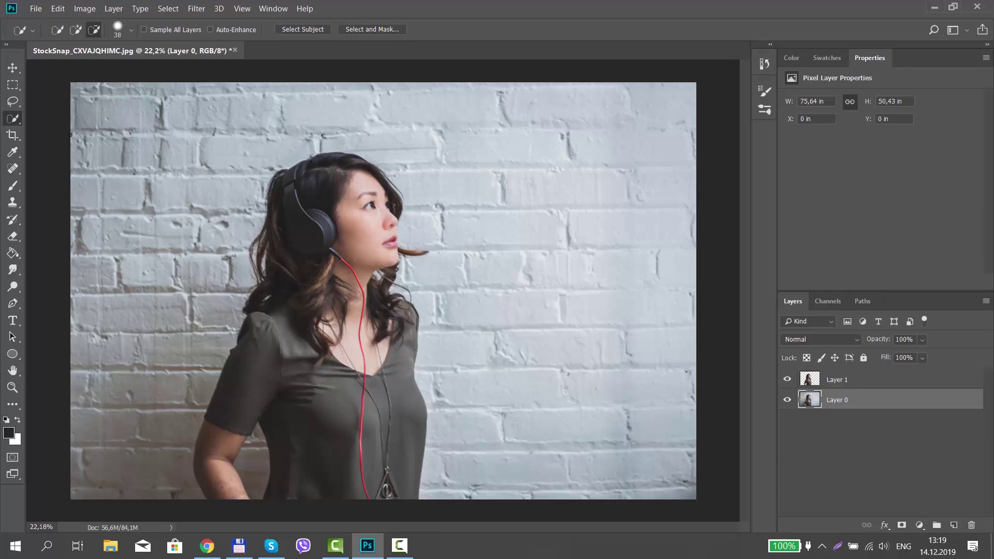
Marquee a rectangle around the woman on Layer 0 and fill it with Content-Aware brick wall
{"action": "left_click", "coordinate": [13, 85]}
{"action": "mouse_move", "coordinate": [169, 113]}
{"action": "left_mouse_down"}
{"action": "mouse_move", "coordinate": [229, 162]}
{"action": "mouse_move", "coordinate": [501, 499]}
{"action": "left_mouse_up"}
{"action": "right_click", "coordinate": [423, 287]}
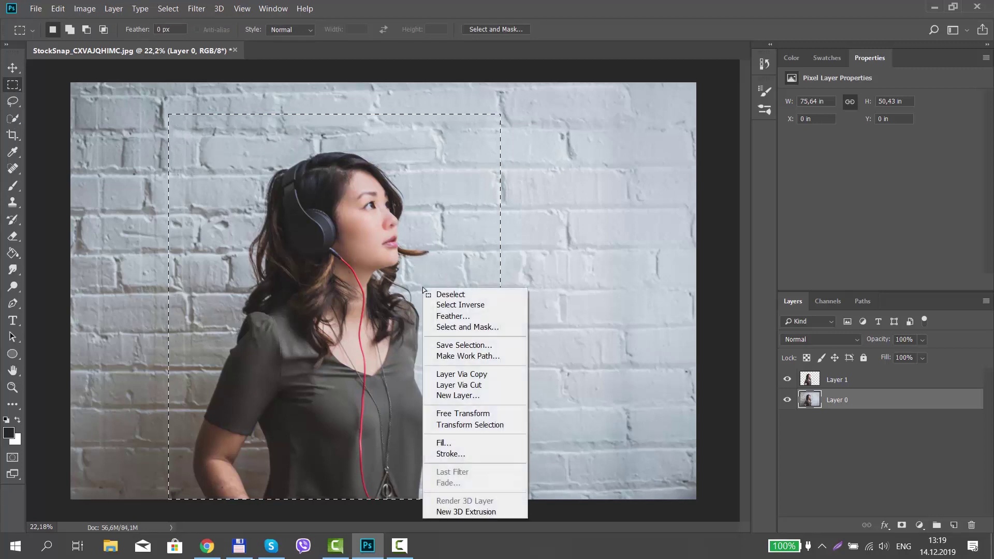
{"action": "left_click", "coordinate": [449, 443]}
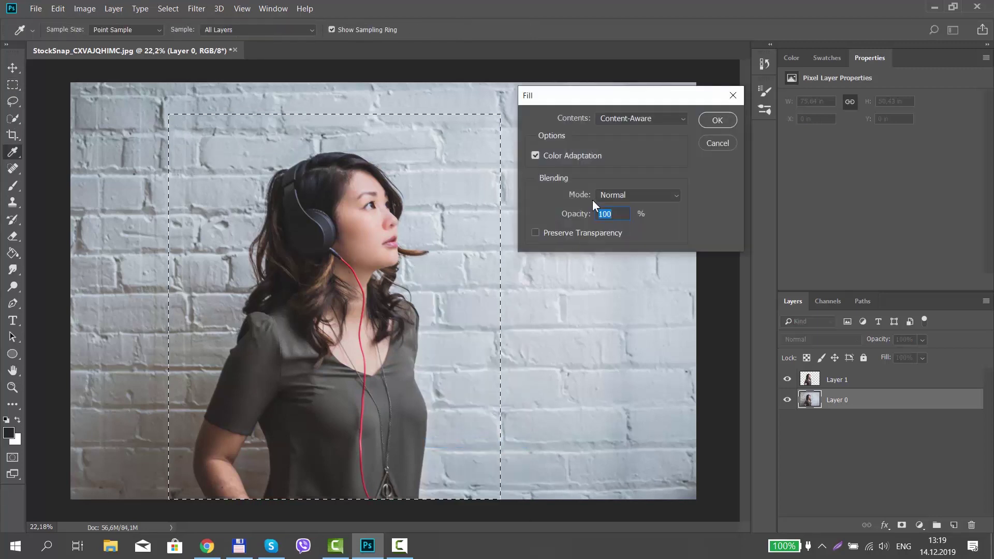
{"action": "left_click", "coordinate": [644, 119]}
{"action": "left_click", "coordinate": [626, 182]}
{"action": "left_click", "coordinate": [714, 117]}
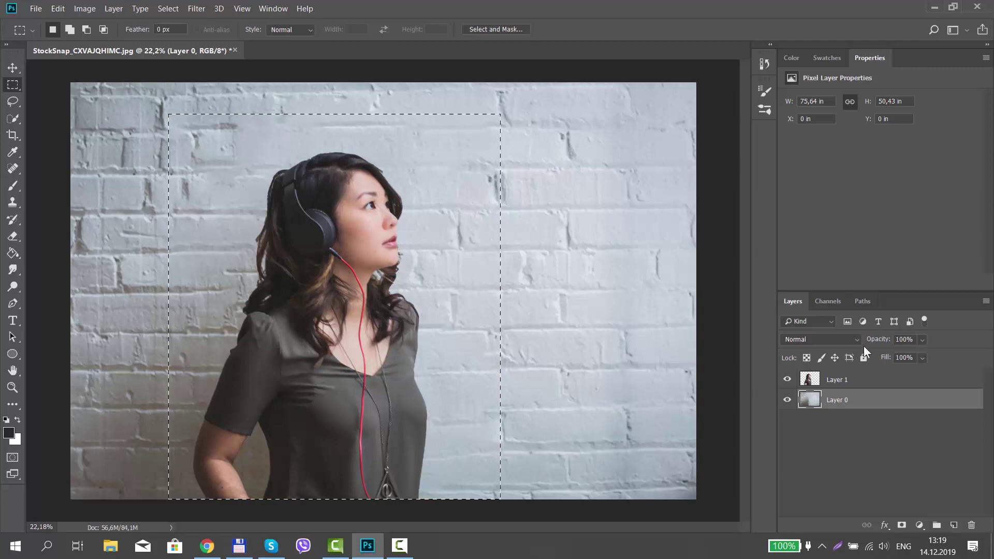
Duplicate Layer 1 into Layer 1 copy and make the original Layer 1 active again
{"action": "left_click", "coordinate": [864, 380]}
{"action": "left_click_drag", "start_coordinate": [864, 380], "coordinate": [955, 525]}
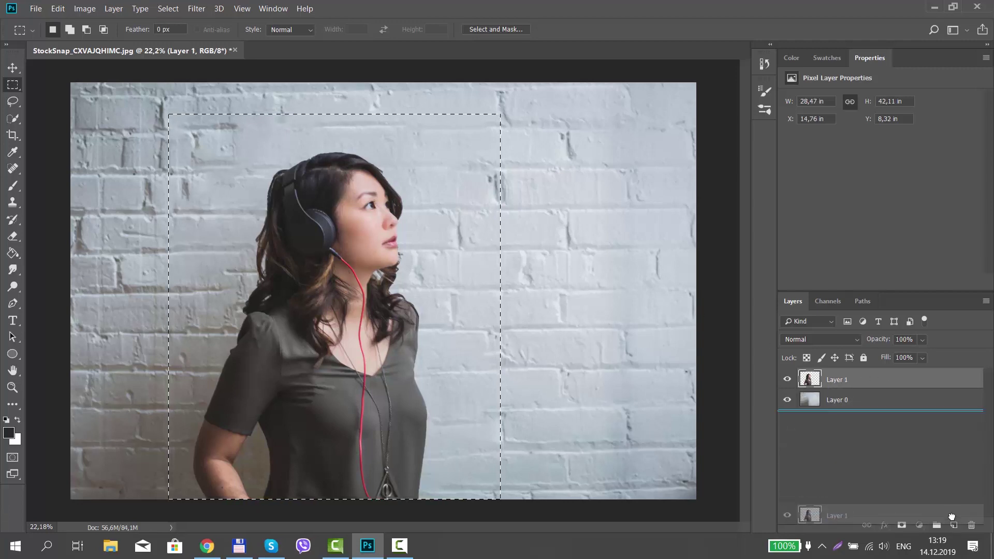
{"action": "left_click_drag", "start_coordinate": [955, 526], "coordinate": [954, 526]}
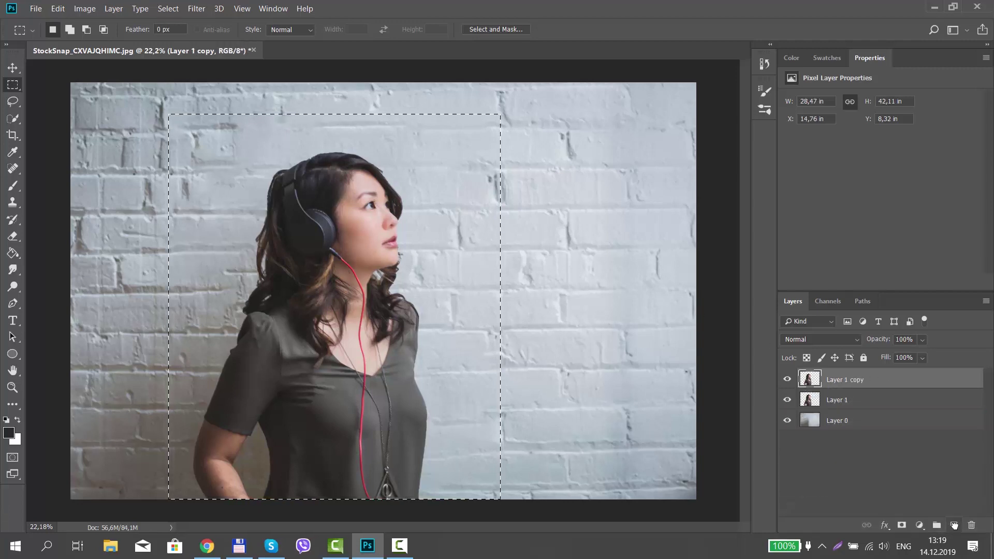
{"action": "left_click", "coordinate": [854, 400]}
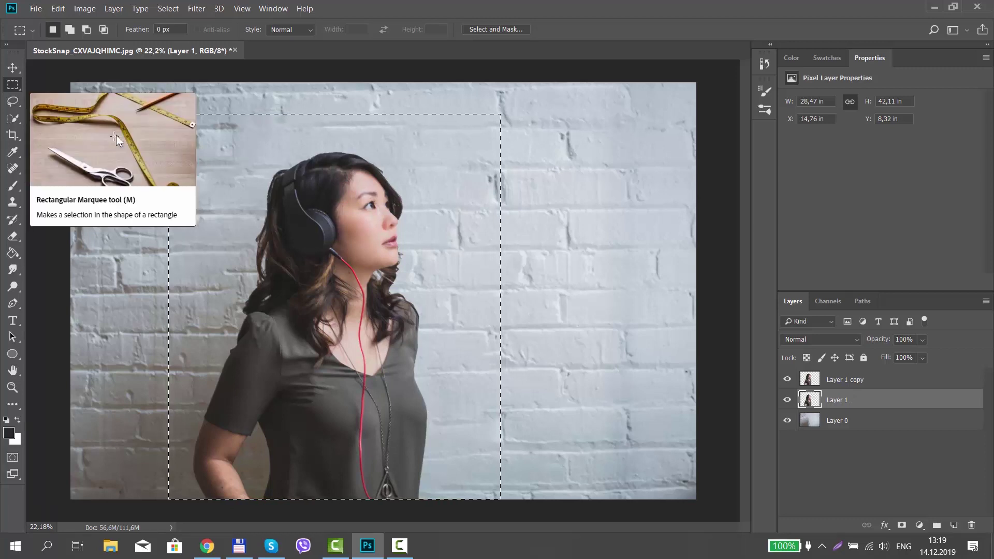
Free-transform Layer 1, stretching the woman wider to the right and taller, and commit it
{"action": "right_click", "coordinate": [377, 276]}
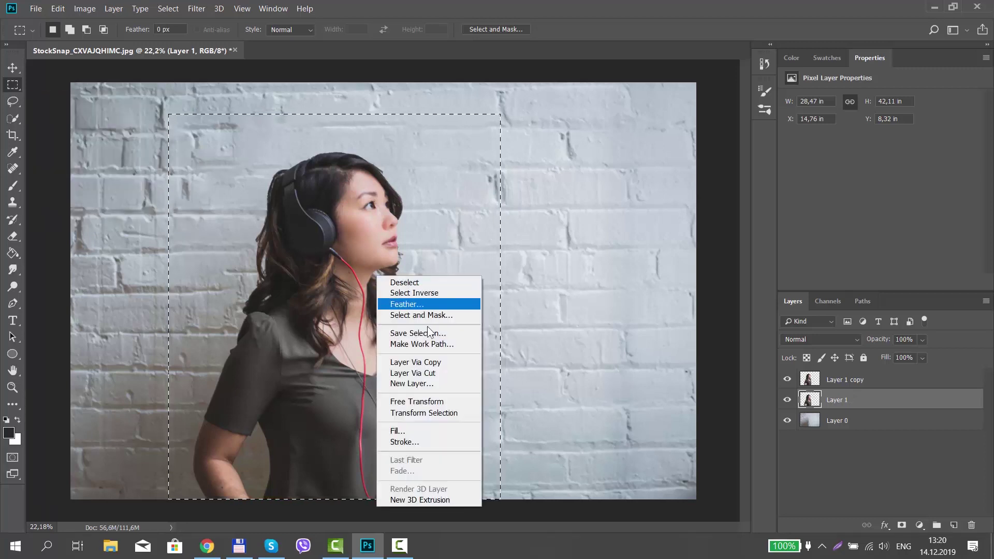
{"action": "left_click", "coordinate": [416, 401]}
{"action": "left_click_drag", "start_coordinate": [501, 307], "coordinate": [602, 310]}
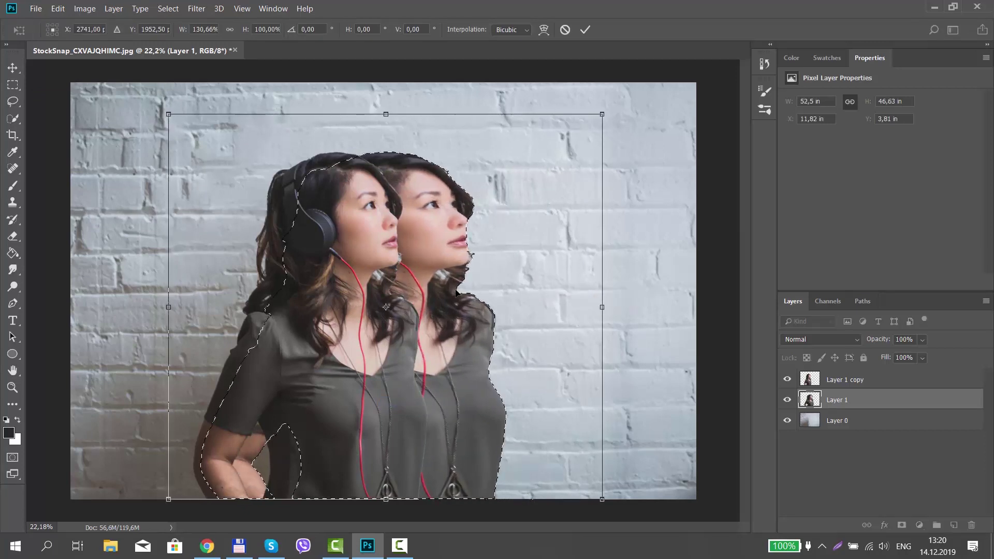
{"action": "left_click_drag", "start_coordinate": [386, 115], "coordinate": [387, 82]}
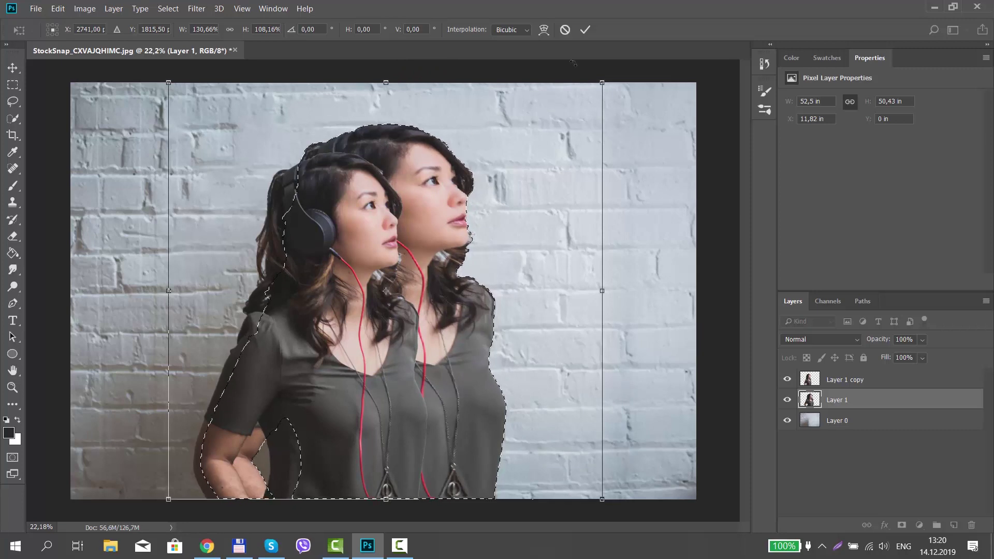
{"action": "left_click", "coordinate": [586, 29]}
Deselect and add a layer mask to Layer 1
{"action": "key", "text": "ctrl+d"}
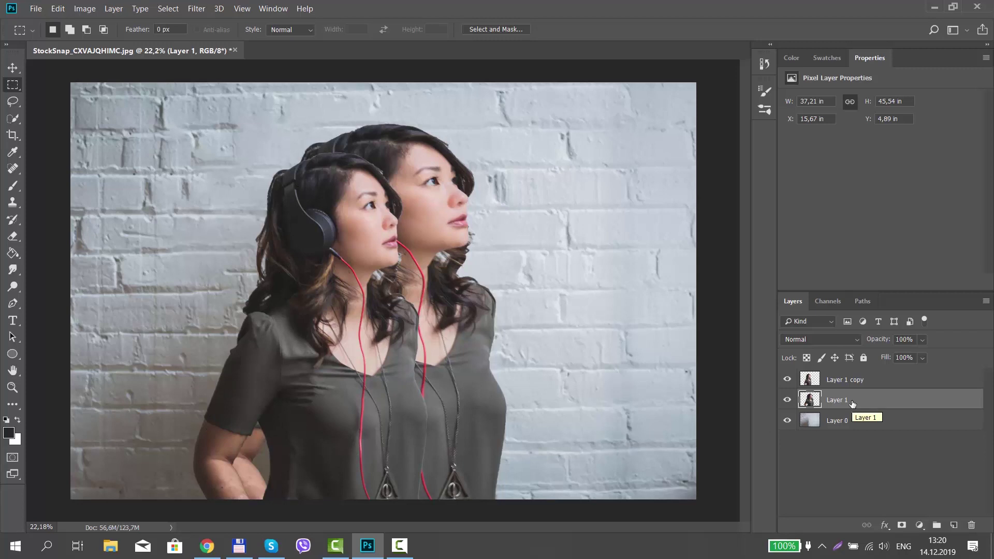
{"action": "left_click", "coordinate": [902, 527]}
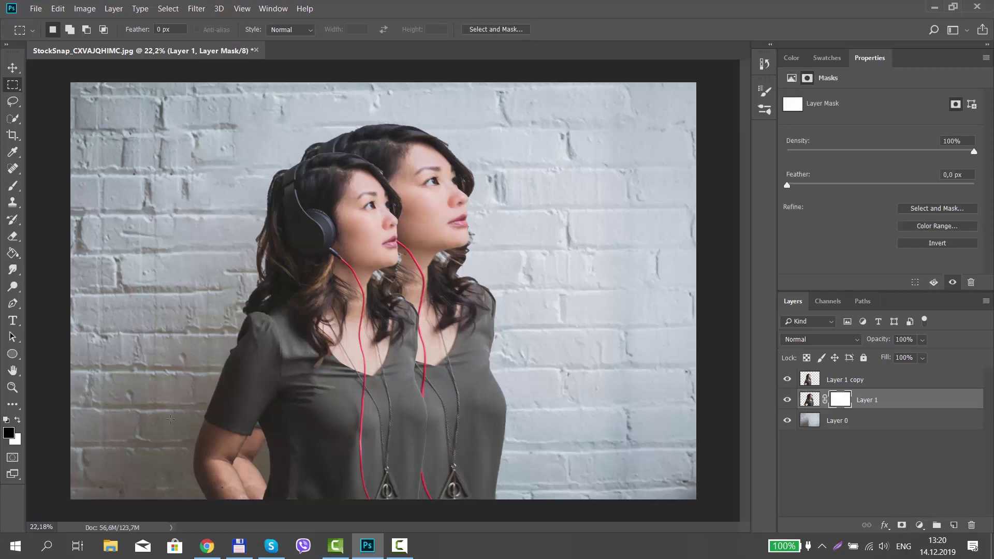
Set the foreground colour to pure black
{"action": "left_click", "coordinate": [9, 436]}
{"action": "left_click_drag", "start_coordinate": [328, 272], "coordinate": [326, 277]}
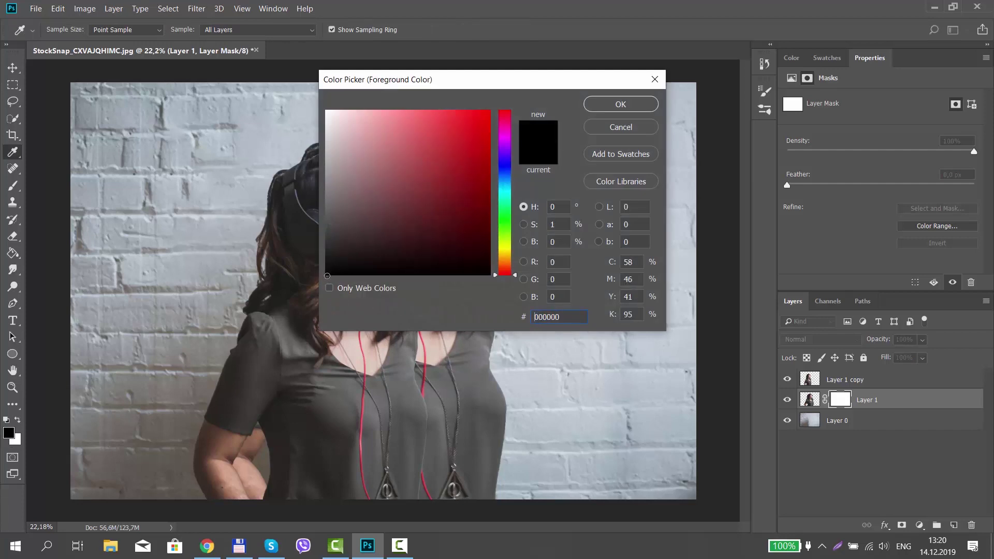
{"action": "left_click", "coordinate": [621, 104]}
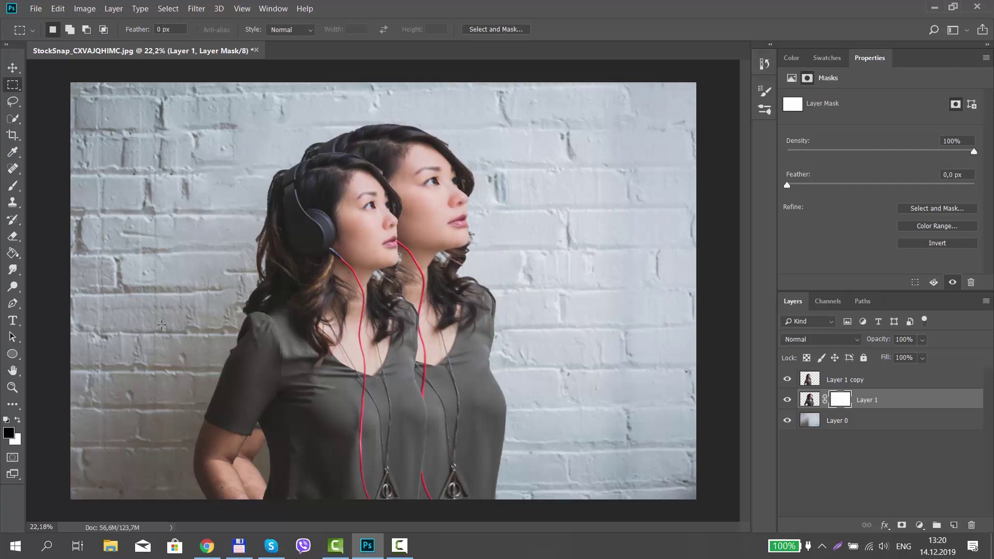
Paint-bucket Layer 1's mask black to hide the stretched copy, then target Layer 1 copy
{"action": "left_click", "coordinate": [14, 255]}
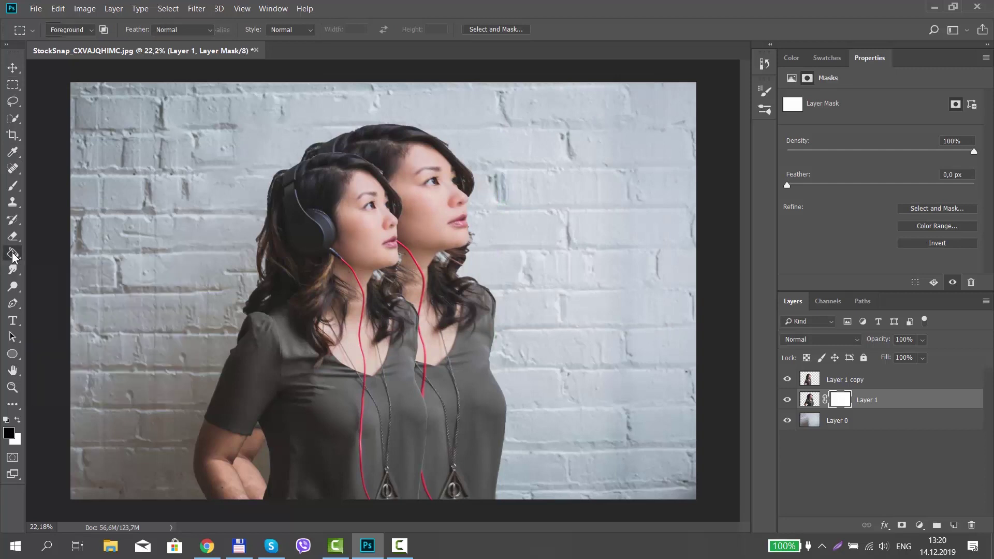
{"action": "left_click", "coordinate": [440, 220]}
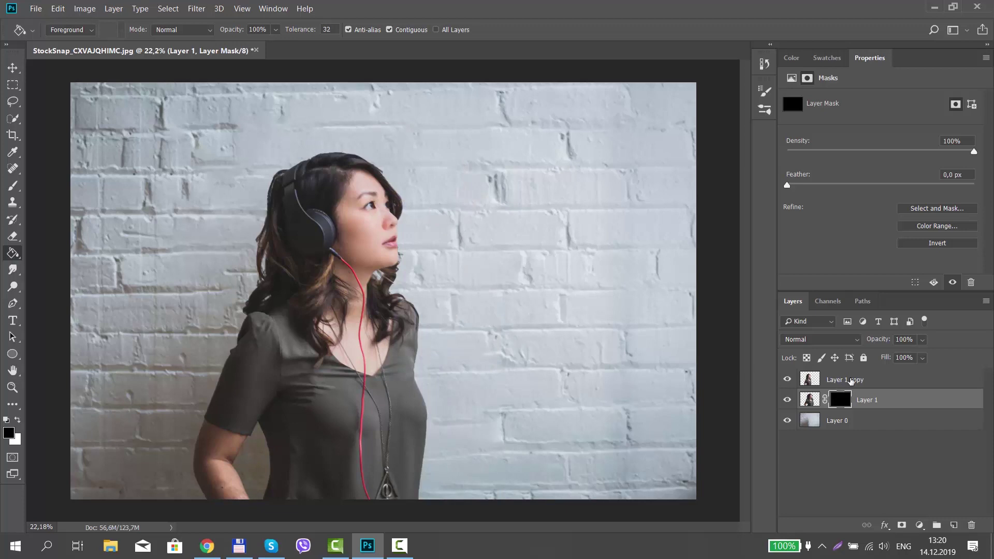
{"action": "left_click", "coordinate": [851, 381]}
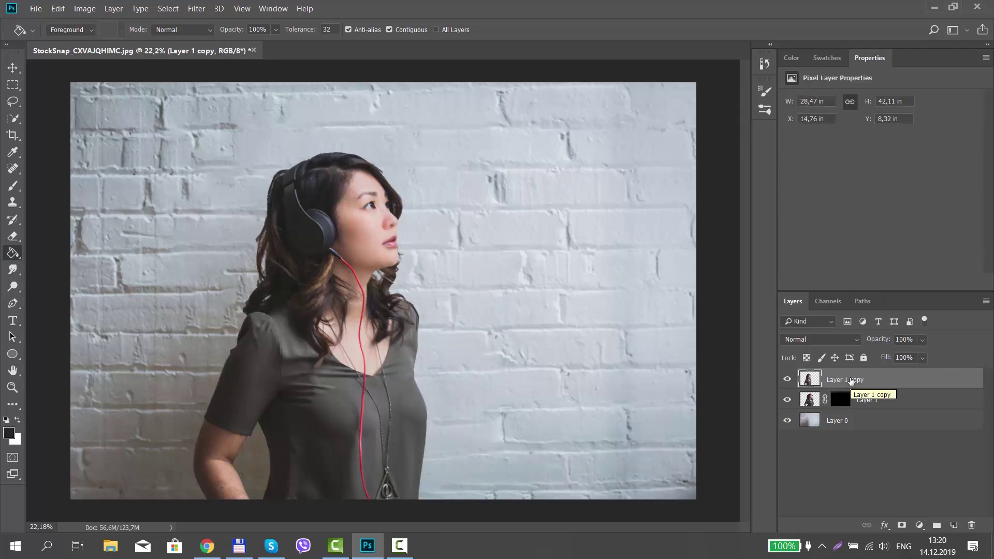
Add a white mask to Layer 1 copy and set the Brush tool to the 45 px square preset
{"action": "left_click", "coordinate": [904, 526]}
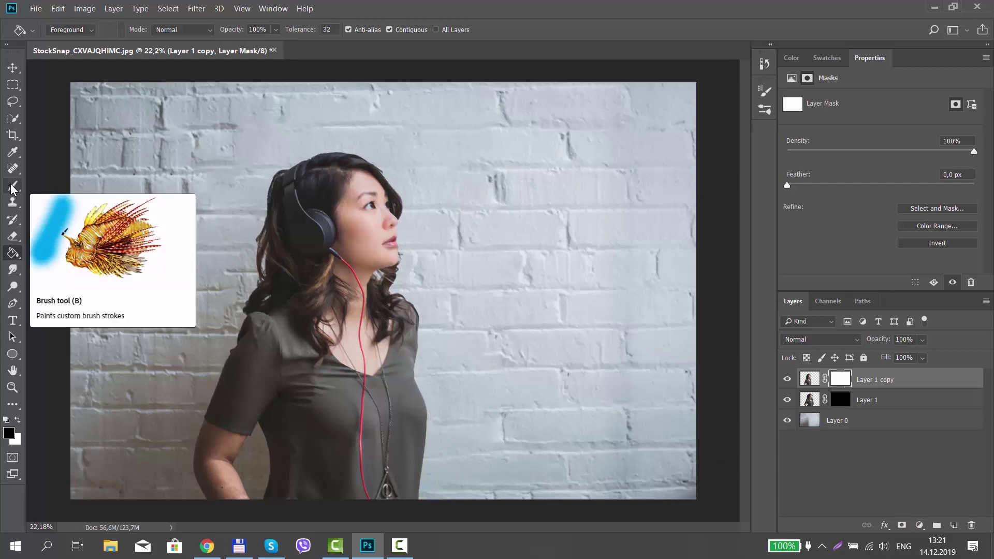
{"action": "left_click", "coordinate": [12, 188]}
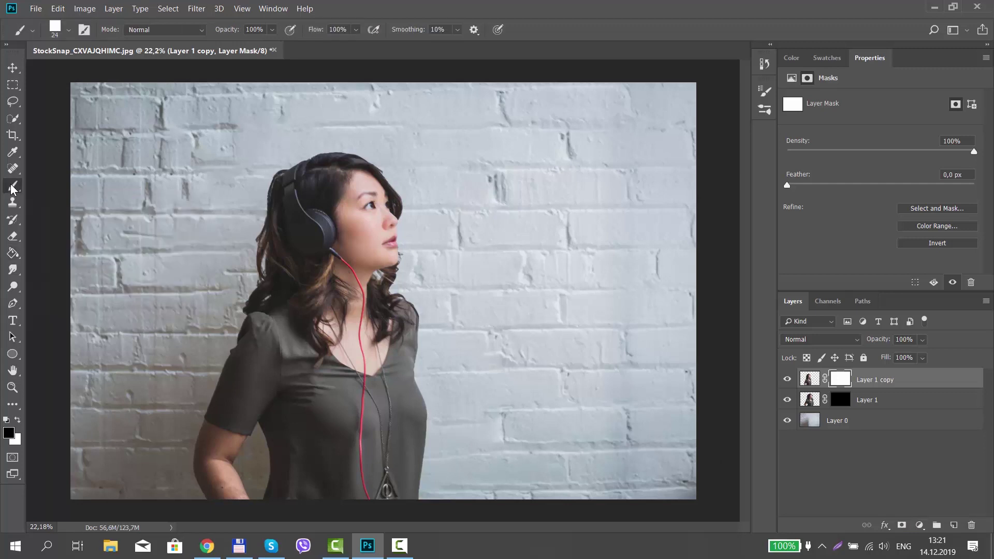
{"action": "left_click", "coordinate": [70, 33]}
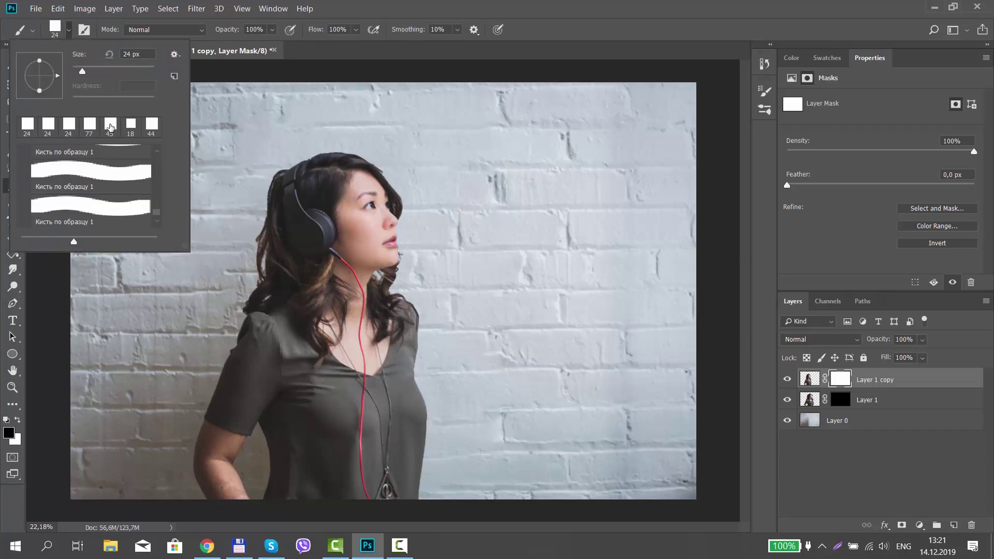
{"action": "left_click", "coordinate": [91, 124]}
{"action": "left_click_drag", "start_coordinate": [103, 72], "coordinate": [88, 72]}
{"action": "left_click", "coordinate": [110, 124]}
{"action": "left_click", "coordinate": [84, 30]}
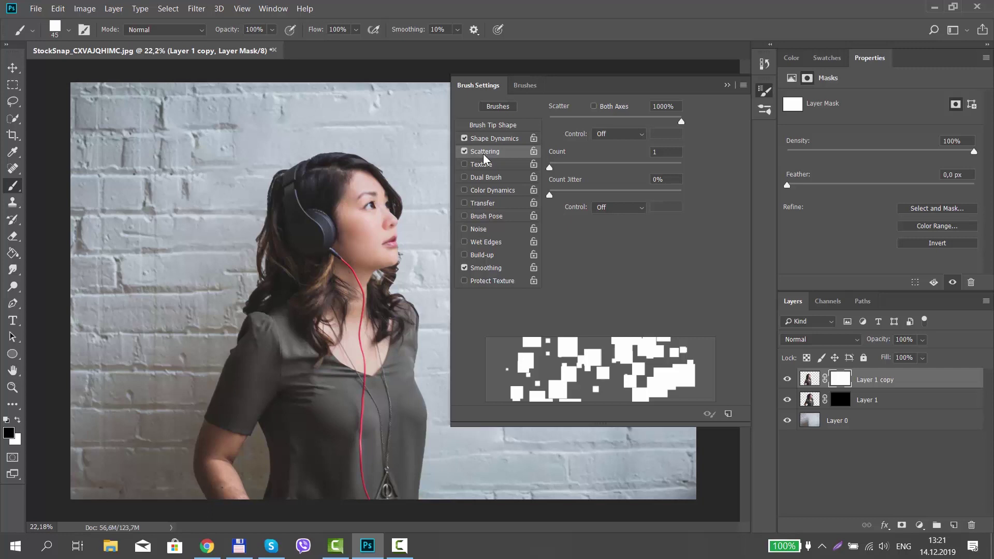
Raise the Scattering count and set its control to Rotation
{"action": "left_click_drag", "start_coordinate": [550, 168], "coordinate": [588, 168]}
{"action": "left_click", "coordinate": [622, 134]}
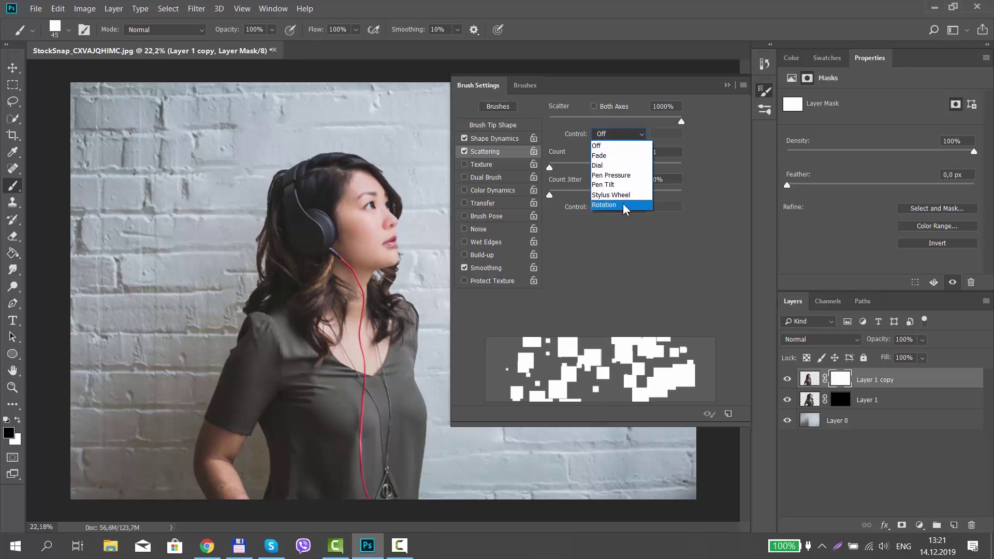
{"action": "left_click", "coordinate": [606, 205]}
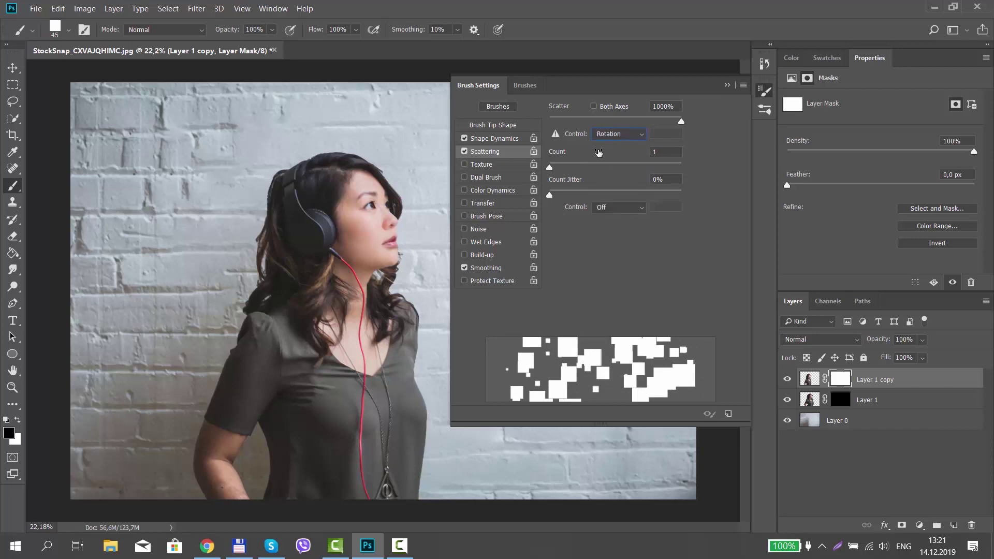
Set Shape Dynamics to zero minimum diameter and no angle jitter, then close Brush Settings
{"action": "left_click", "coordinate": [493, 139]}
{"action": "mouse_move", "coordinate": [550, 163]}
{"action": "left_mouse_down"}
{"action": "mouse_move", "coordinate": [690, 170]}
{"action": "mouse_move", "coordinate": [549, 164]}
{"action": "left_mouse_up"}
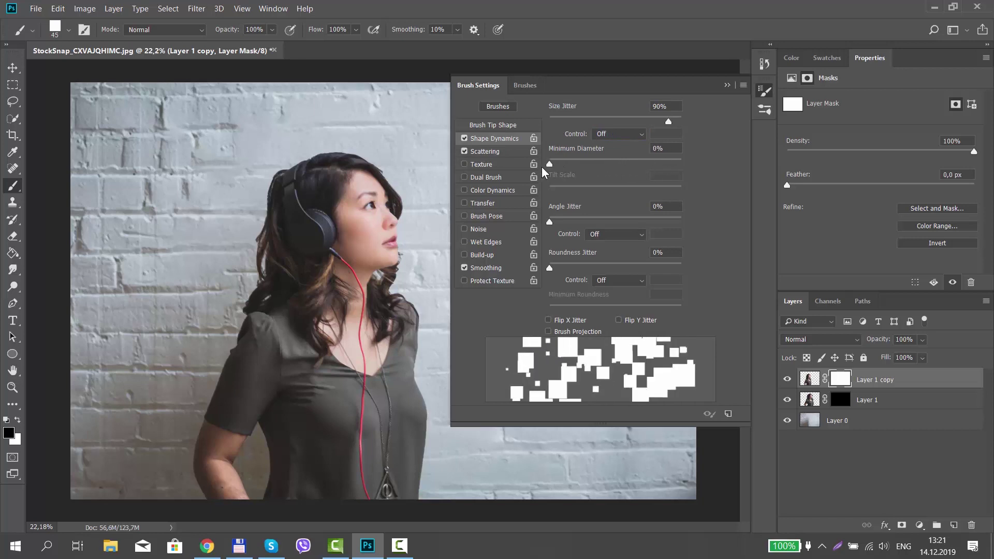
{"action": "left_click_drag", "start_coordinate": [550, 223], "coordinate": [546, 225]}
{"action": "left_click", "coordinate": [485, 151]}
{"action": "left_click", "coordinate": [727, 85]}
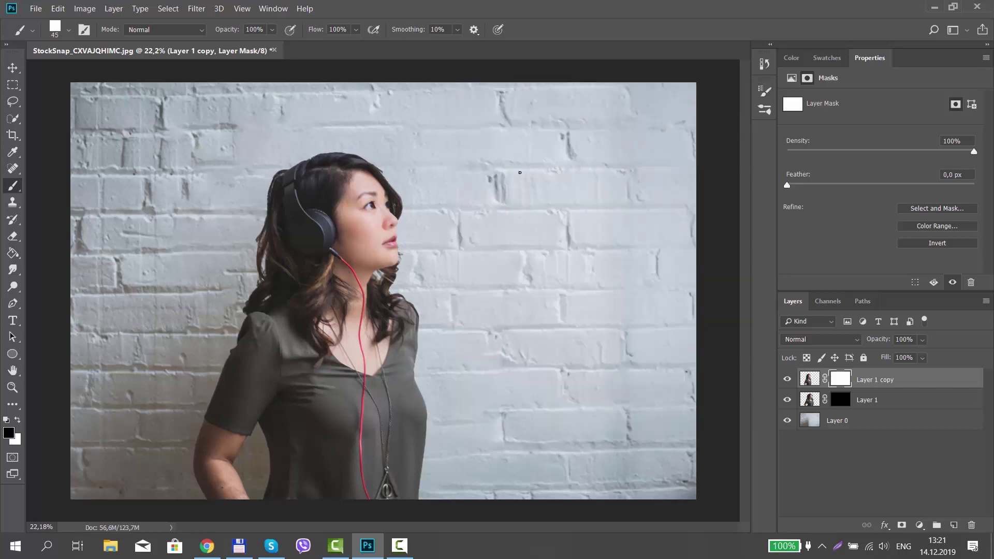
Brush scattered black squares over the woman on Layer 1 copy's mask, then select Layer 1
{"action": "mouse_move", "coordinate": [371, 283]}
{"action": "left_mouse_down"}
{"action": "mouse_move", "coordinate": [367, 173]}
{"action": "mouse_move", "coordinate": [404, 486]}
{"action": "mouse_move", "coordinate": [410, 239]}
{"action": "mouse_move", "coordinate": [372, 467]}
{"action": "mouse_move", "coordinate": [334, 194]}
{"action": "mouse_move", "coordinate": [327, 362]}
{"action": "left_mouse_up"}
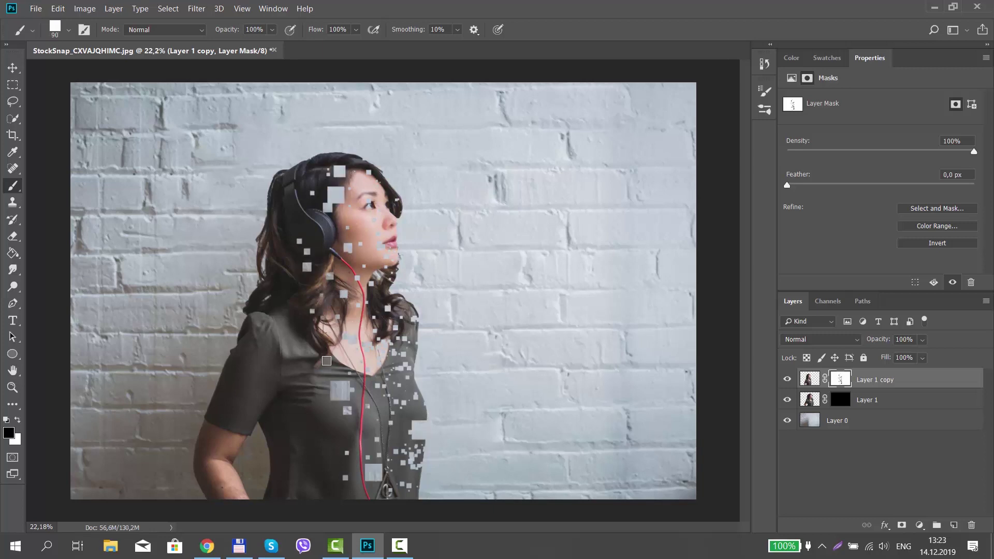
{"action": "left_click", "coordinate": [871, 402]}
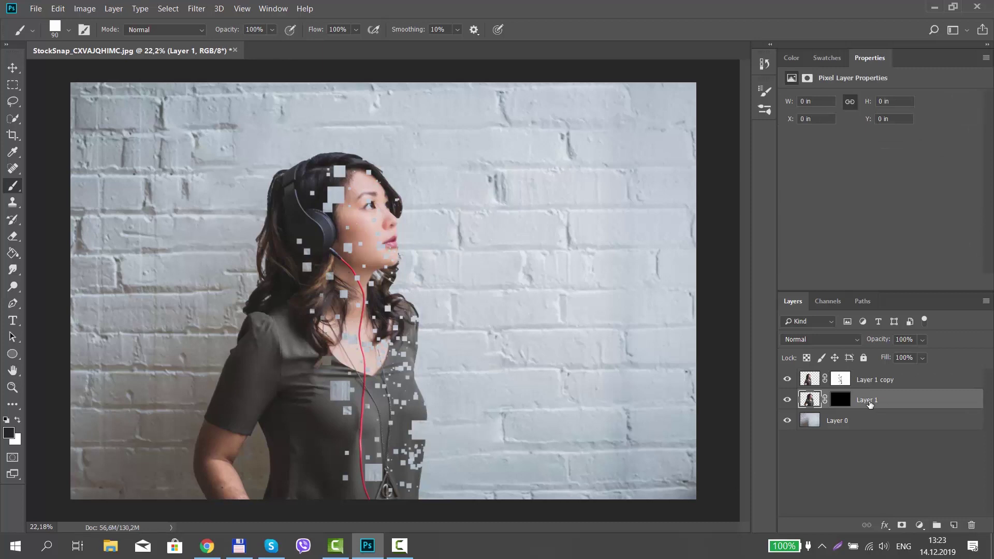
Target Layer 1's mask, swap to white, and brush dispersing squares right of her face and chest
{"action": "left_click", "coordinate": [842, 400]}
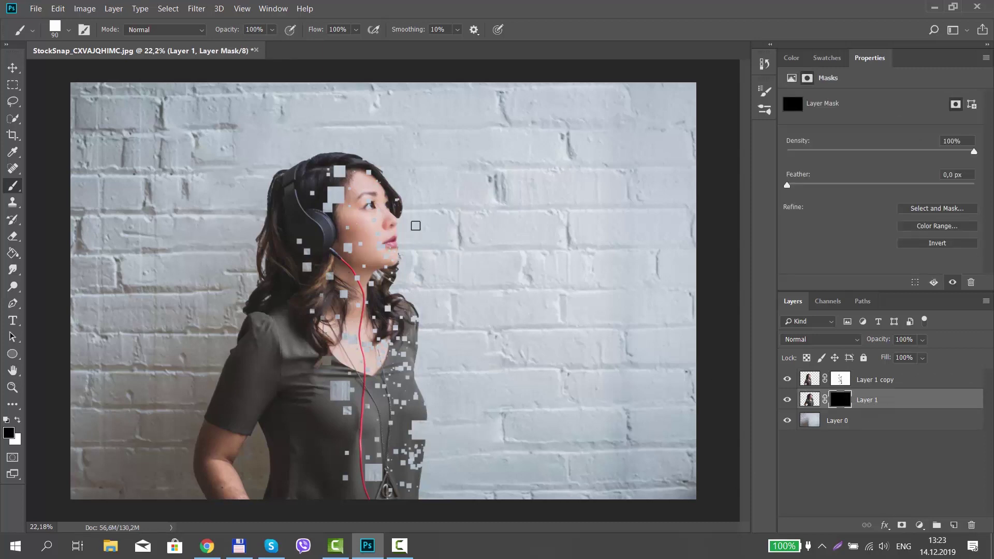
{"action": "left_click", "coordinate": [18, 420]}
{"action": "mouse_move", "coordinate": [423, 225]}
{"action": "left_mouse_down"}
{"action": "mouse_move", "coordinate": [420, 195]}
{"action": "mouse_move", "coordinate": [459, 257]}
{"action": "mouse_move", "coordinate": [446, 492]}
{"action": "mouse_move", "coordinate": [478, 369]}
{"action": "mouse_move", "coordinate": [439, 226]}
{"action": "mouse_move", "coordinate": [390, 155]}
{"action": "mouse_move", "coordinate": [497, 273]}
{"action": "mouse_move", "coordinate": [474, 400]}
{"action": "mouse_move", "coordinate": [424, 354]}
{"action": "mouse_move", "coordinate": [427, 147]}
{"action": "mouse_move", "coordinate": [466, 273]}
{"action": "left_mouse_up"}
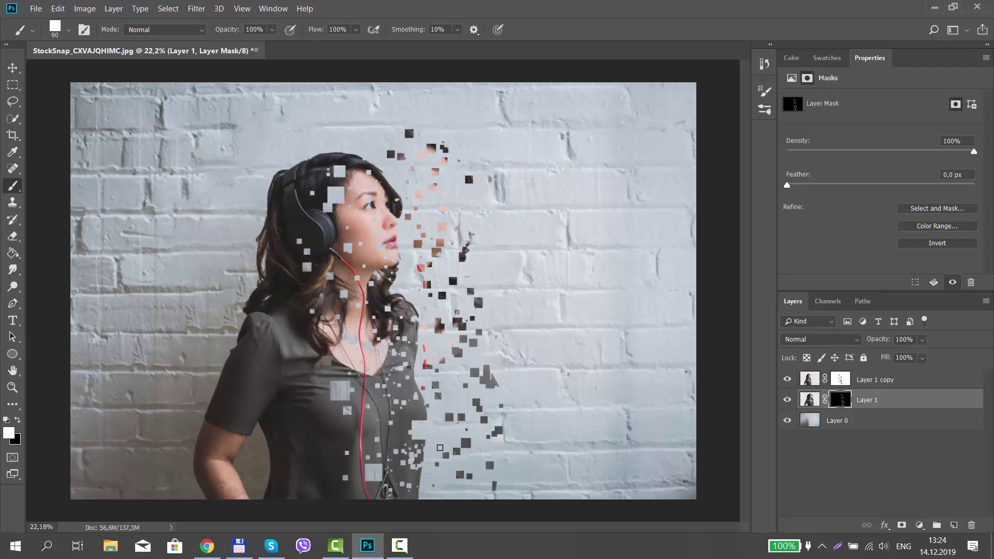